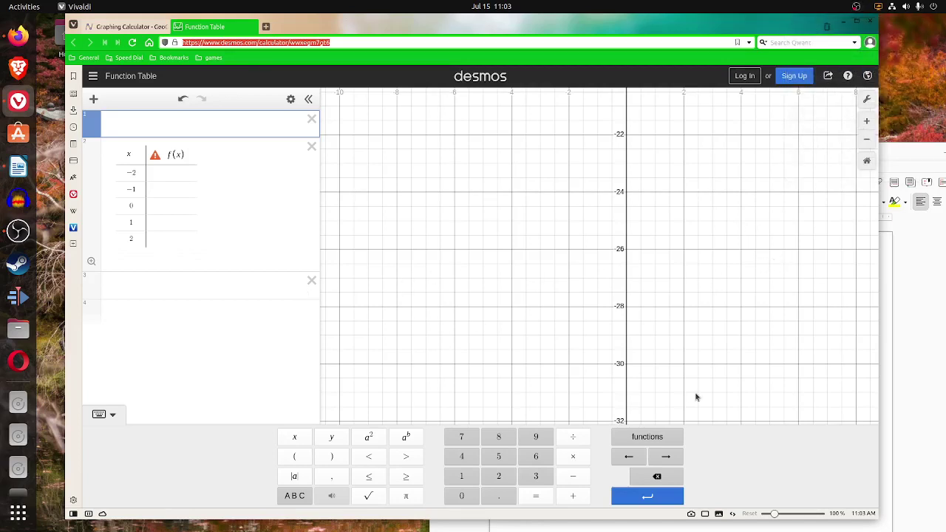
Step: Review the Writer equation notes, then return to GeoGebra's graph of y = x² − 2
click(920, 338)
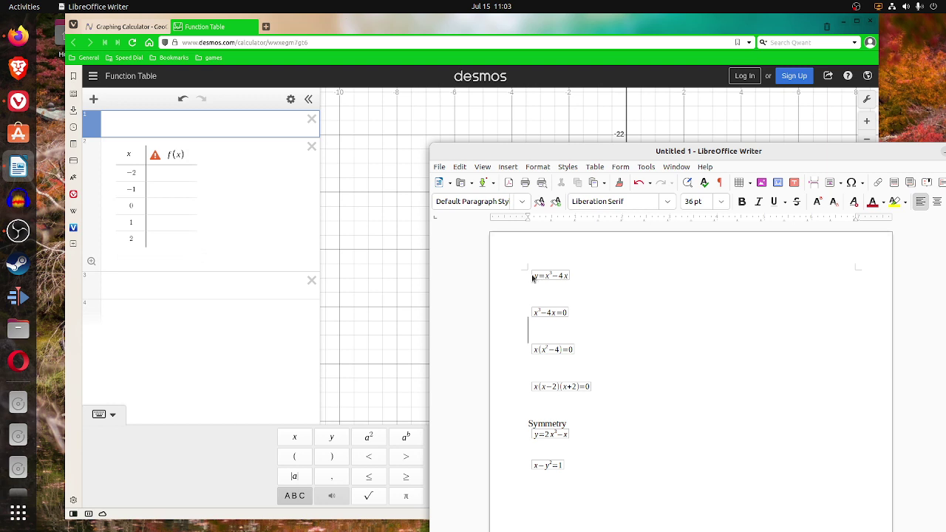
click(392, 23)
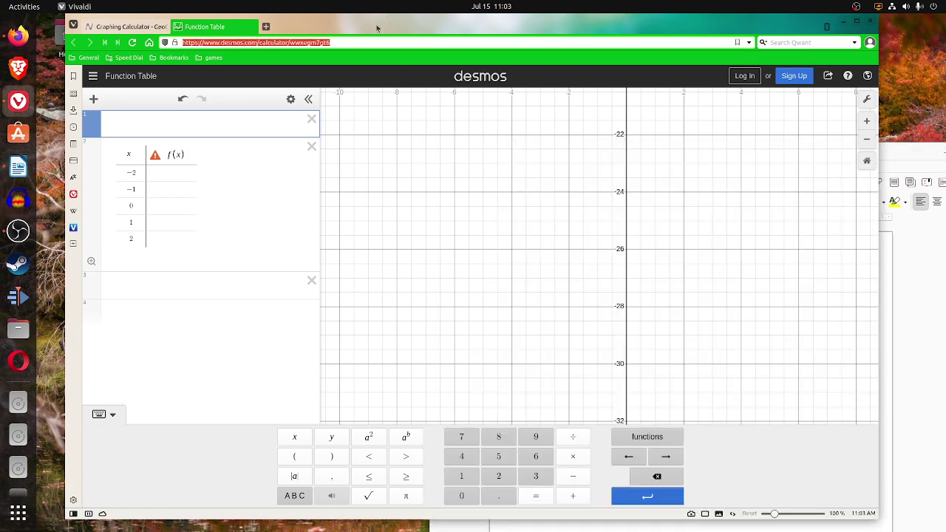
click(110, 28)
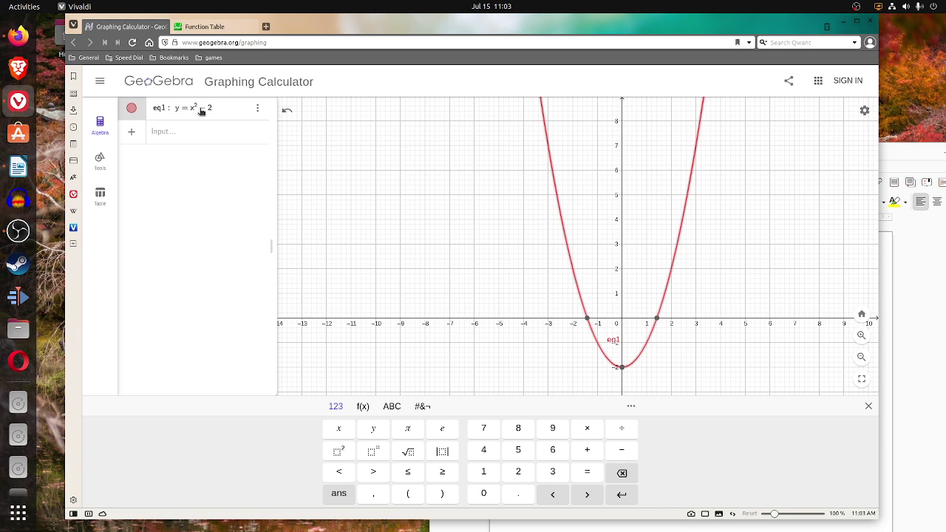
Step: Rewrite eq1 in GeoGebra as y = x³ − 4x, checking the Writer notes midway
click(201, 111)
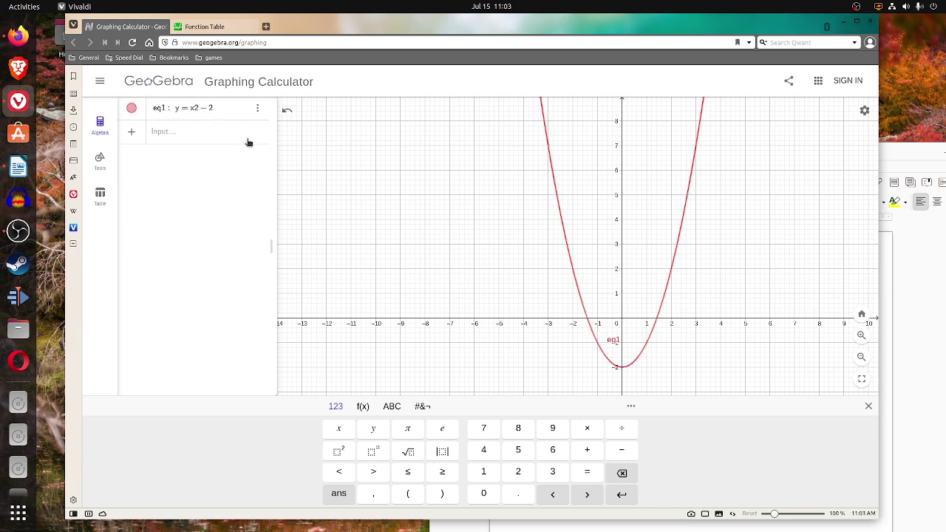
key(BackSpace)
click(376, 455)
click(924, 387)
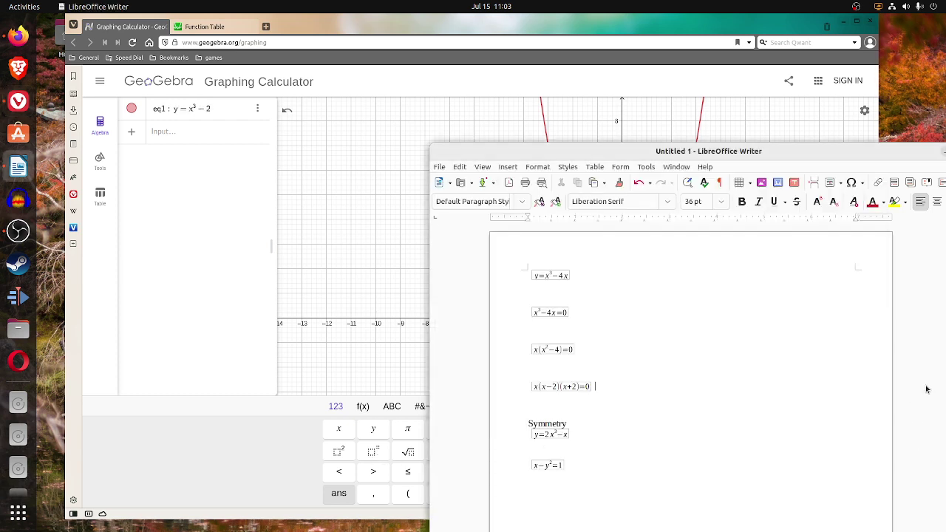
click(215, 112)
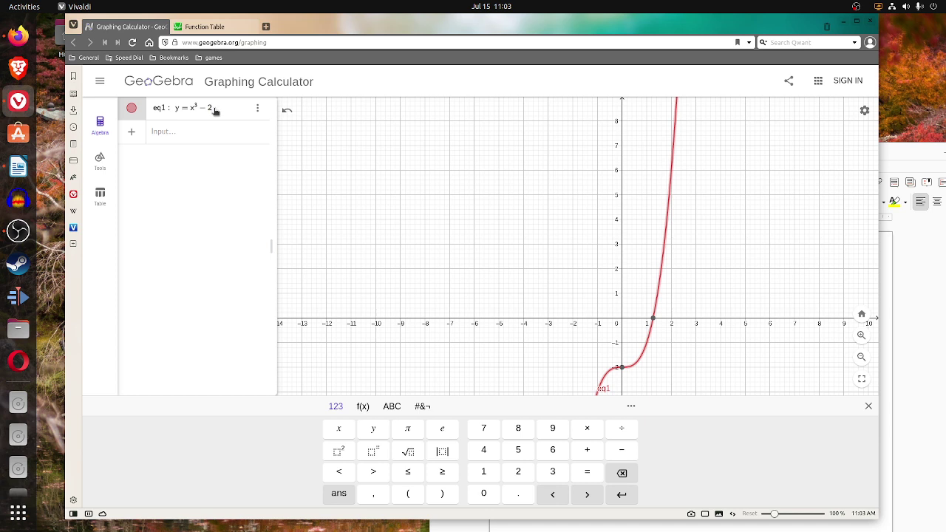
key(BackSpace)
text(4x)
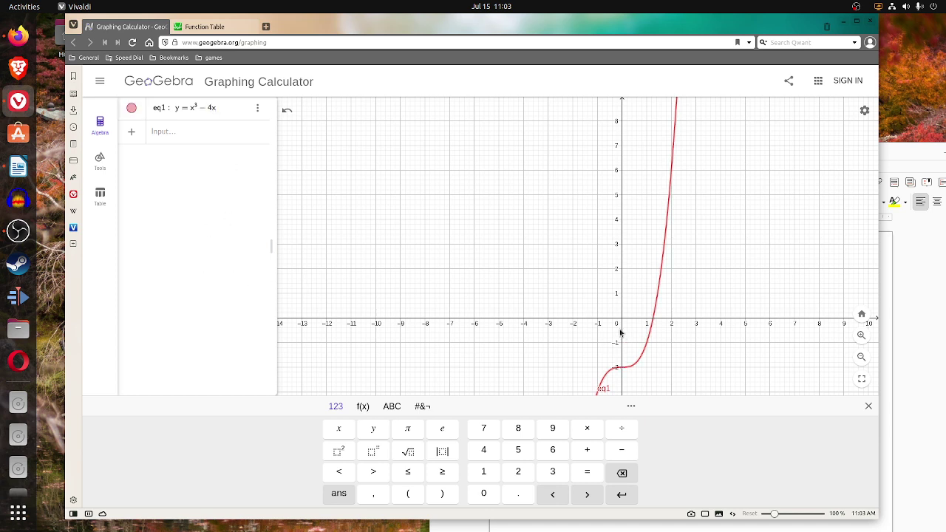
click(201, 133)
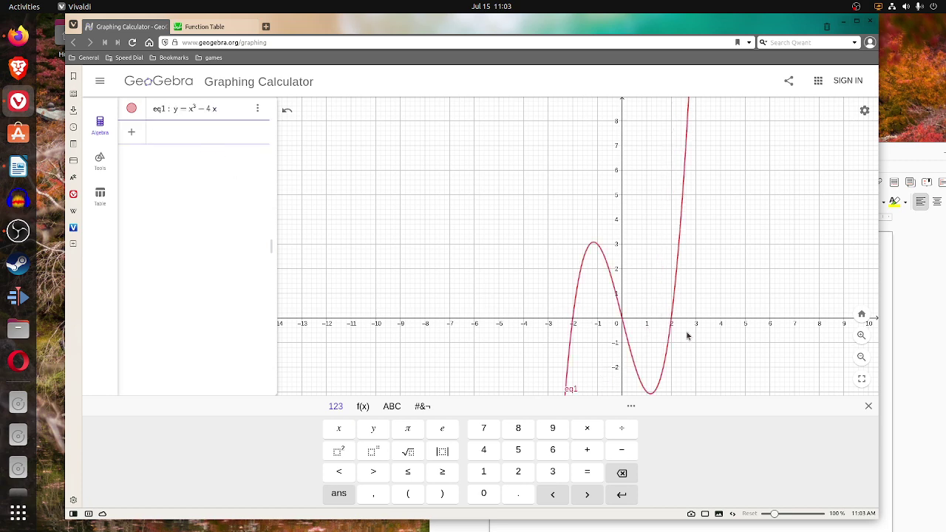
Step: Pan the GeoGebra view so the whole cubic y = x³ − 4x and both turning points show
drag(693, 337, 654, 262)
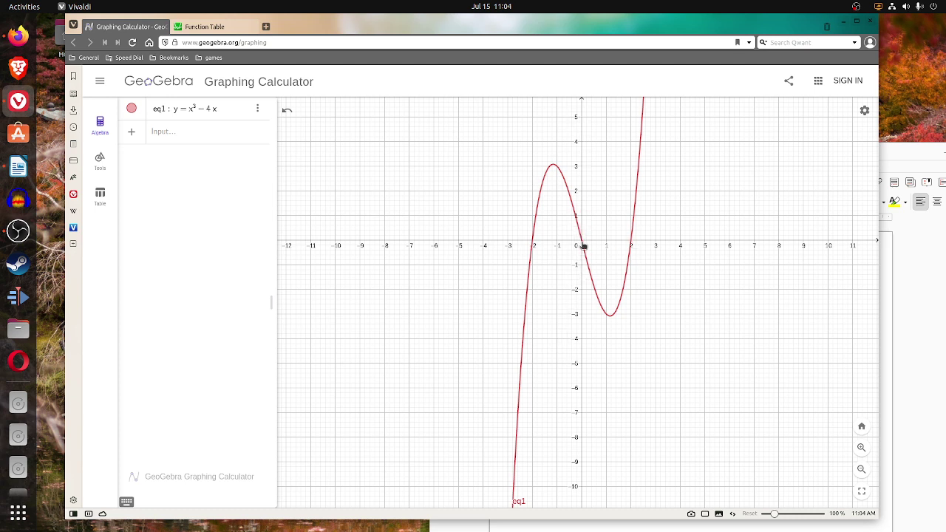
Step: In the Desmos function table, enter the definition f(x) = x³ − 4x
click(218, 28)
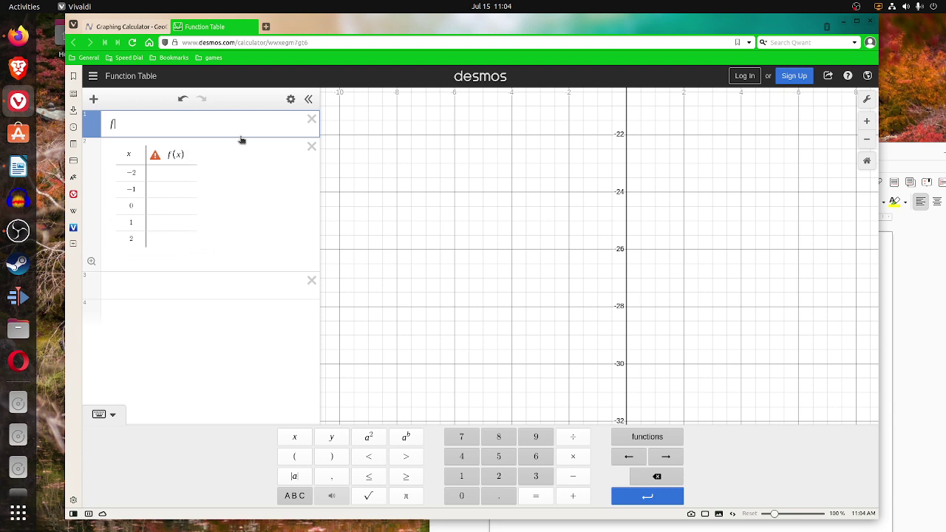
text((x)
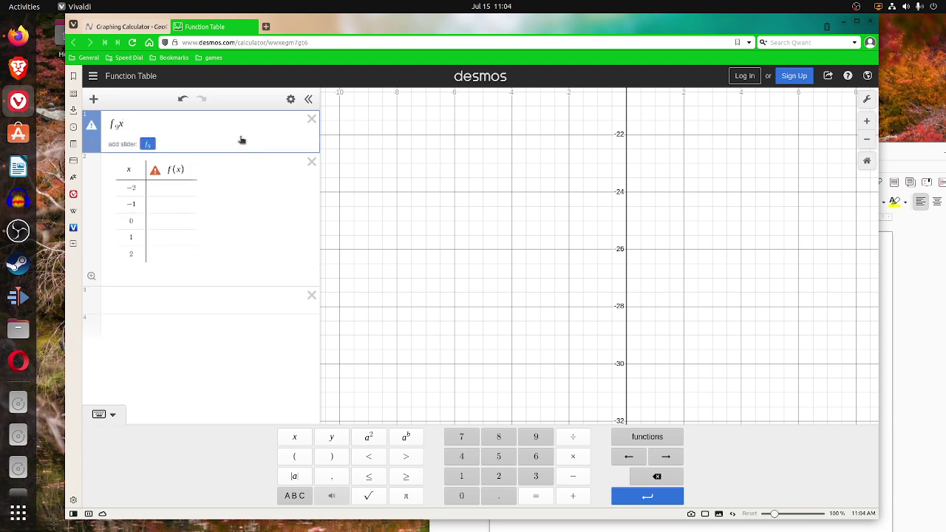
key(BackSpace)
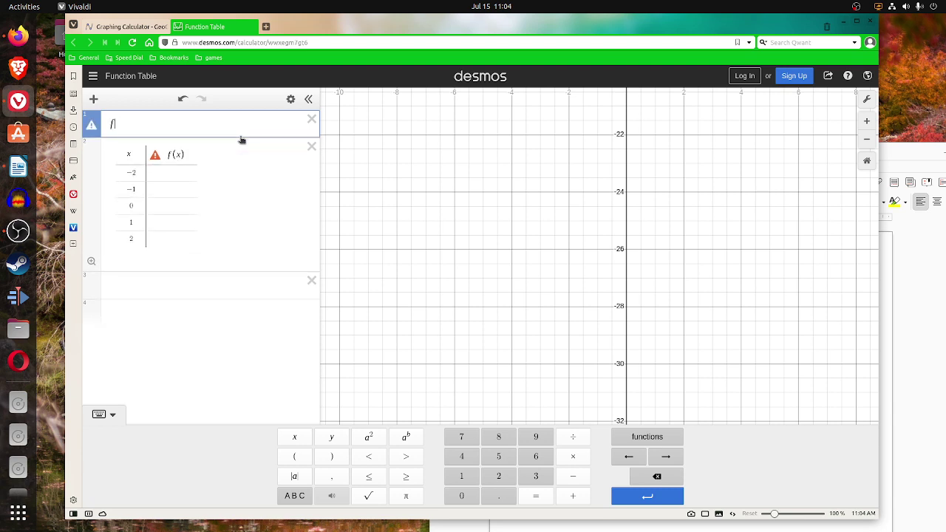
text((x) )
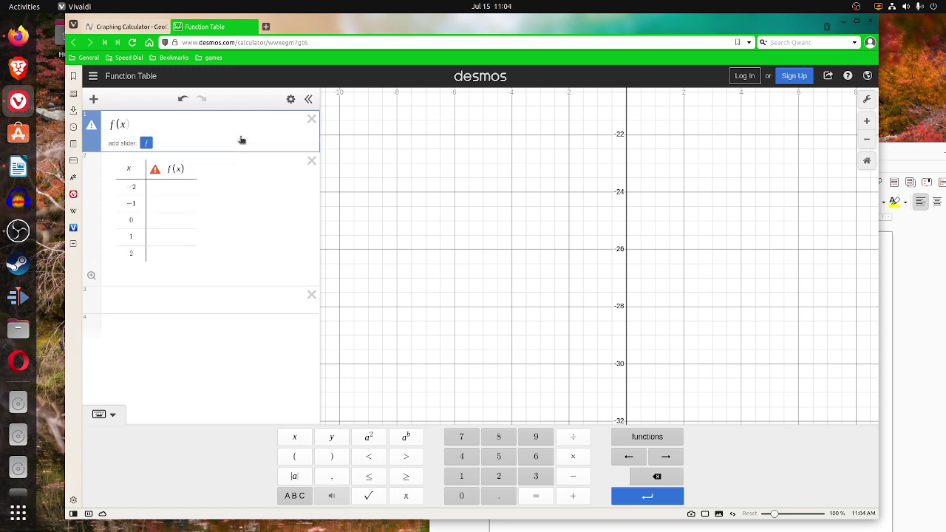
text(= )
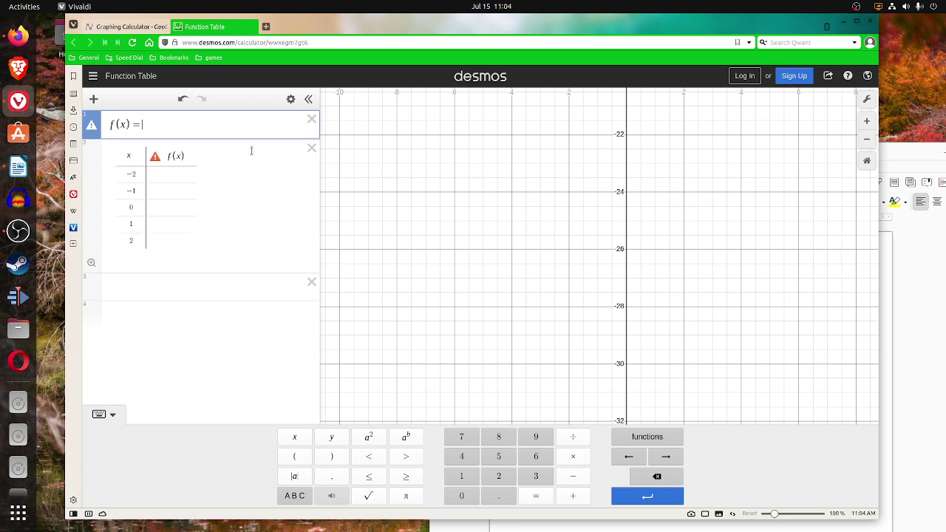
text(x)
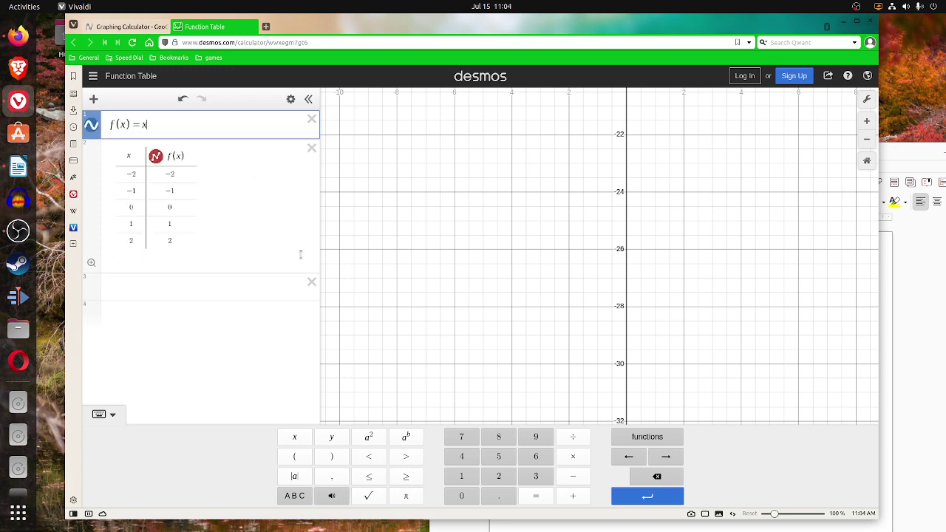
click(407, 441)
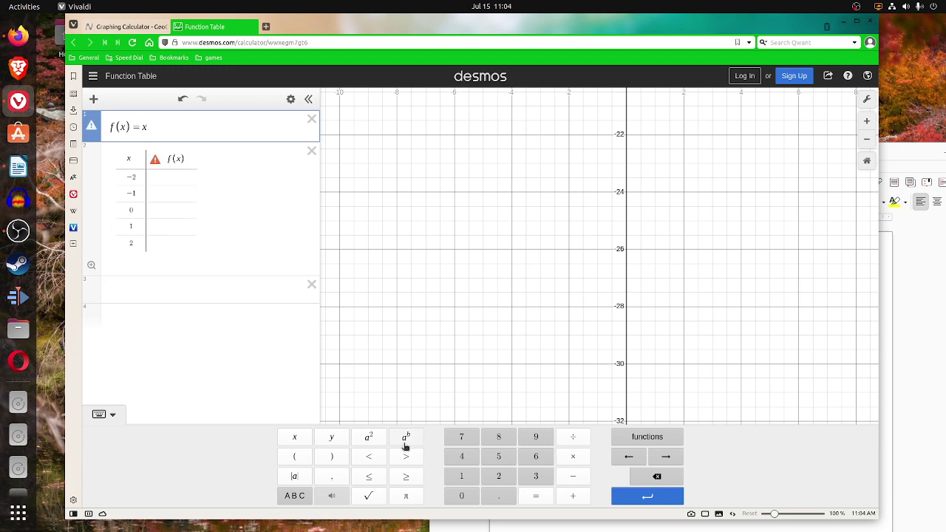
text(3)
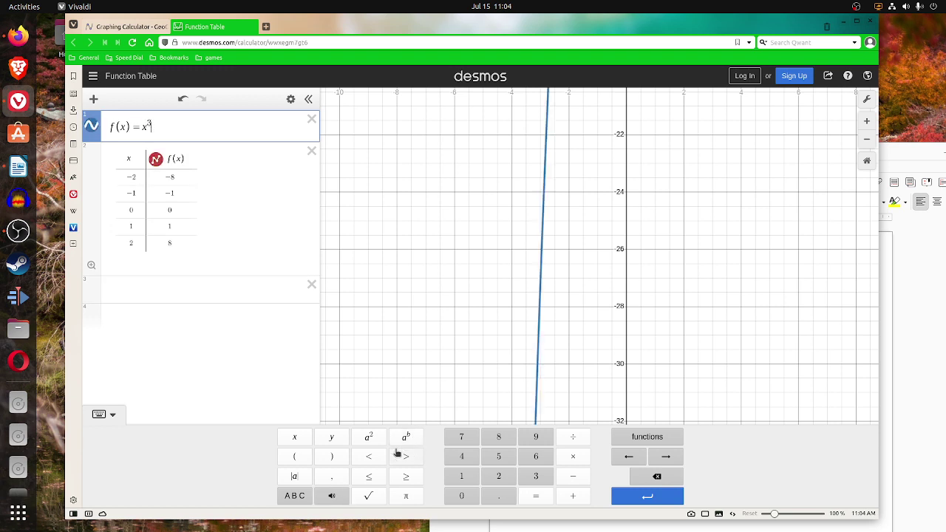
key(Right)
text(-)
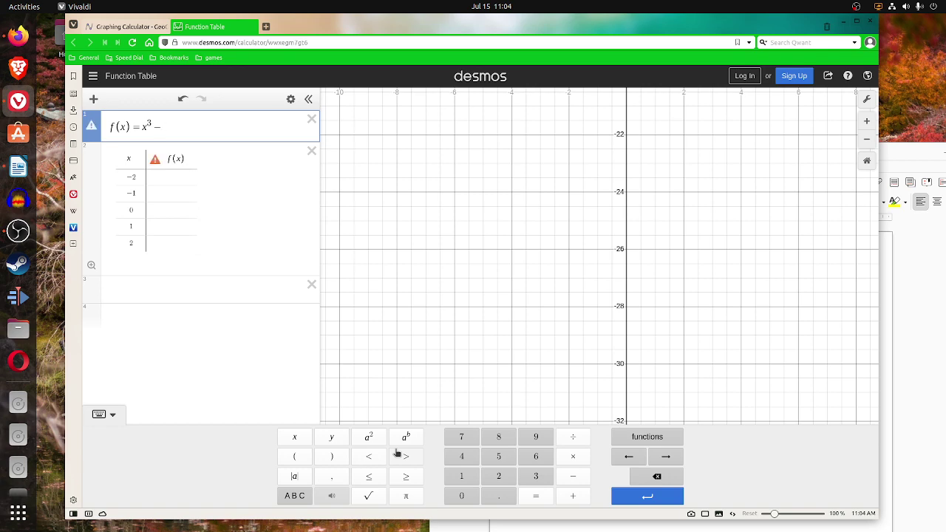
text(4x)
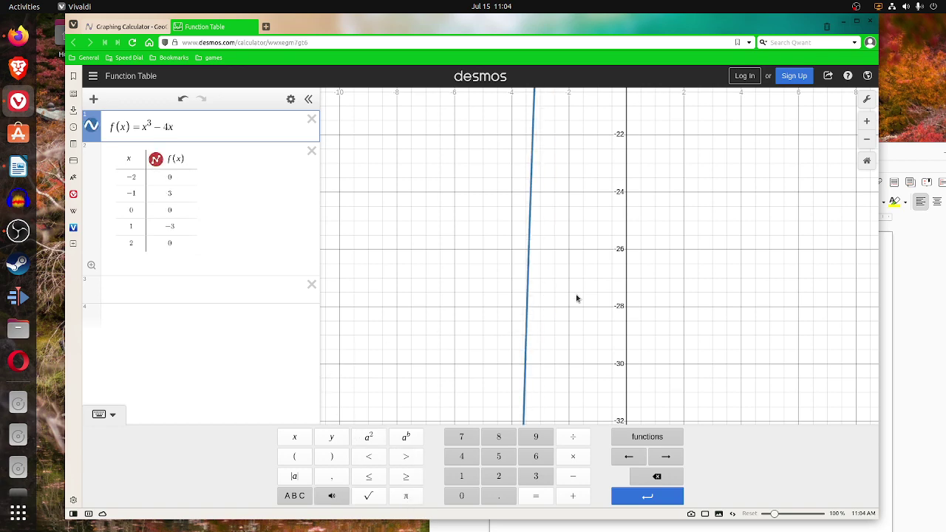
Step: Zoom and pan the Desmos graph around the origin, inspecting the roots at (2, 0) and (−2, 0)
scroll(578, 299, down, 3)
scroll(596, 330, down, 5)
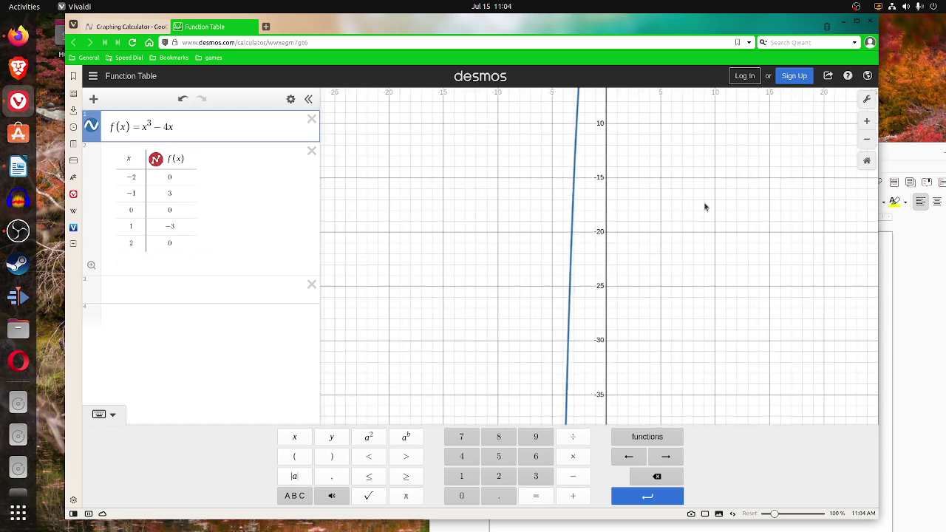
drag(705, 204, 690, 428)
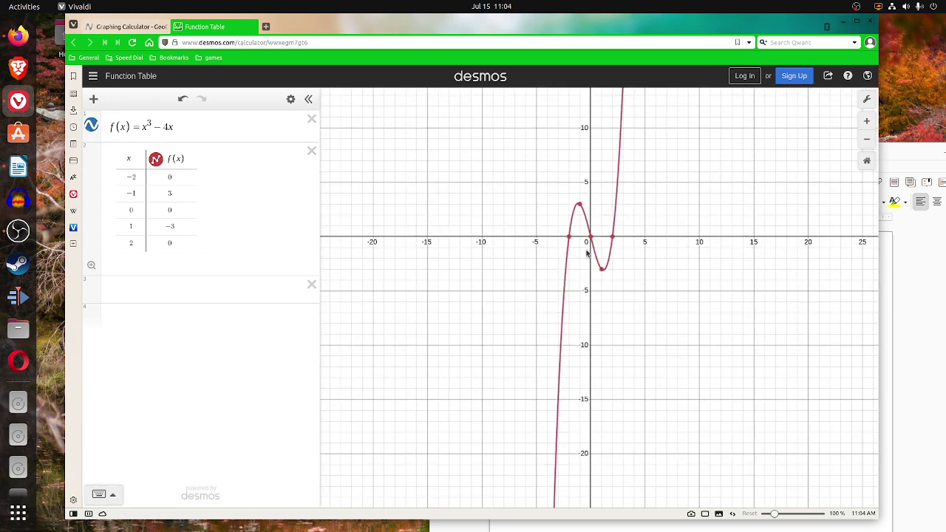
scroll(606, 254, up, 4)
scroll(621, 265, up, 1)
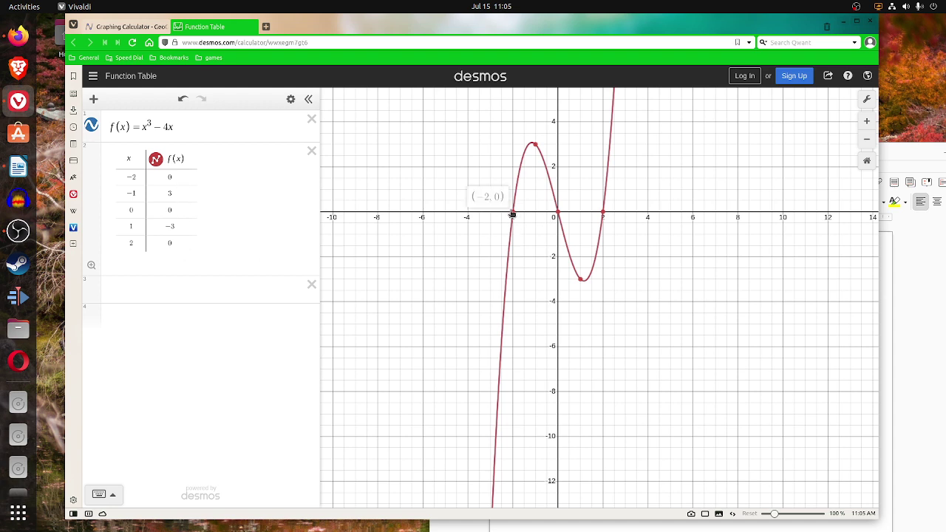
mouse_move(605, 217)
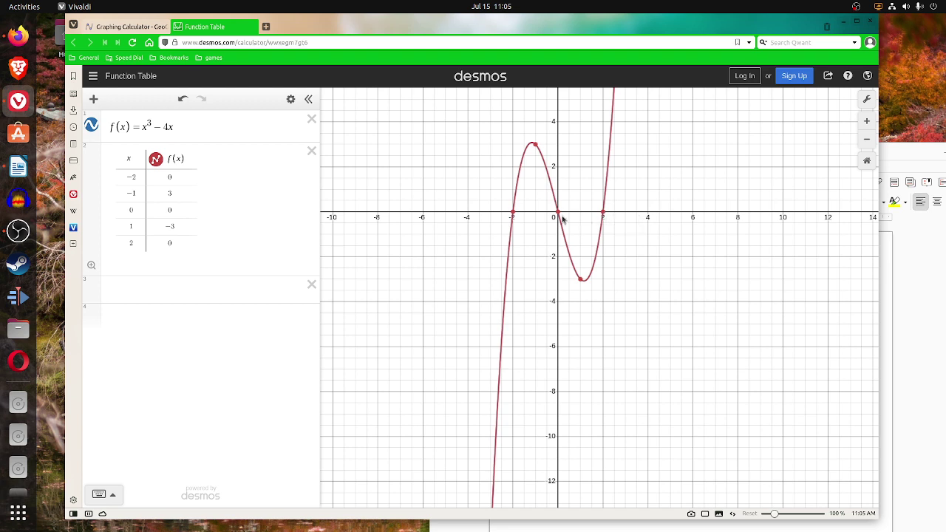
mouse_move(515, 219)
Step: Place the Writer notes with factorisation x(x − 2)(x + 2) = 0 beside the Desmos graph
click(934, 289)
drag(641, 148, 588, 93)
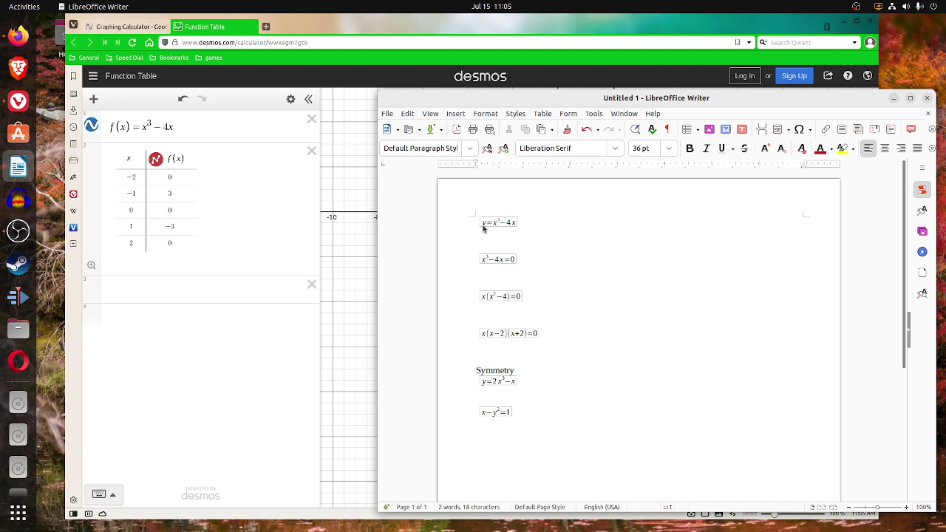
drag(538, 97, 826, 241)
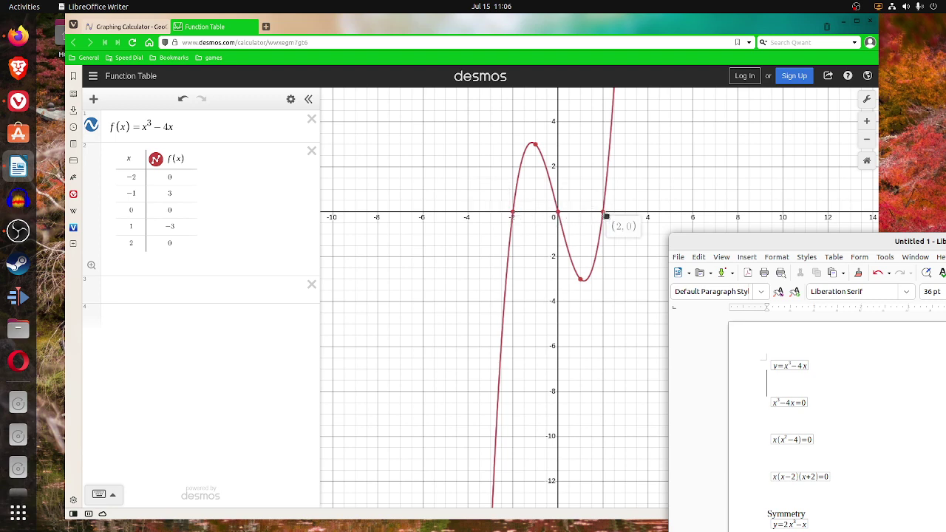
drag(734, 244, 495, 96)
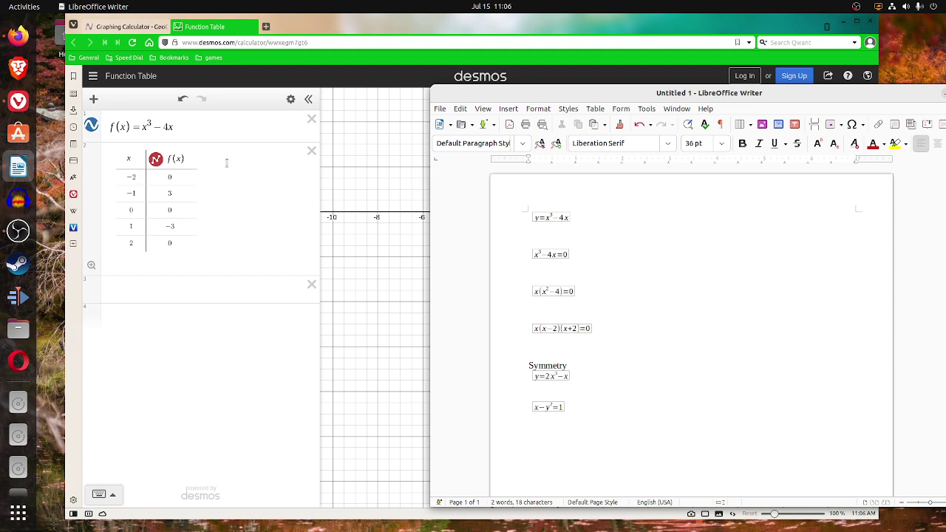
Step: Shift the Writer notes window right so the Desmos table and Symmetry notes are both readable
drag(588, 93, 623, 116)
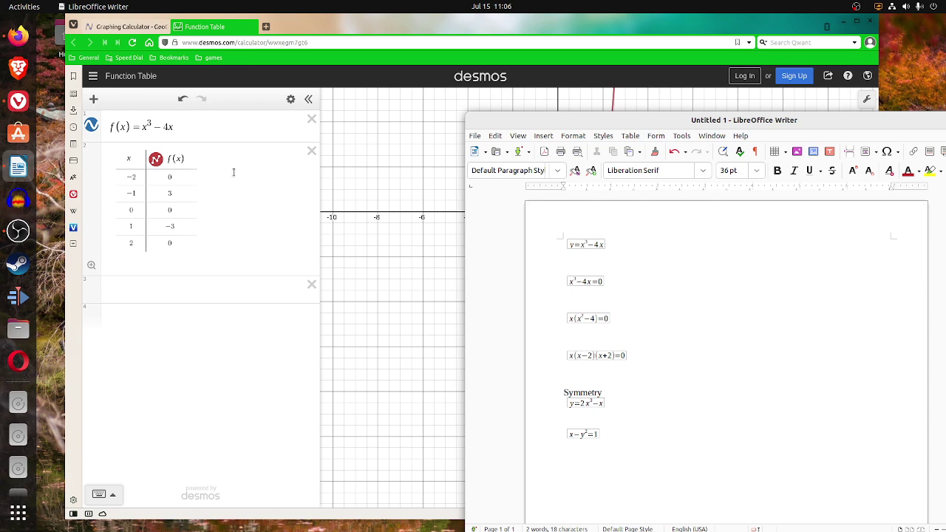
Step: Change the Desmos function to f(x) = 2x³ − x, then bring the Writer notes forward
click(143, 126)
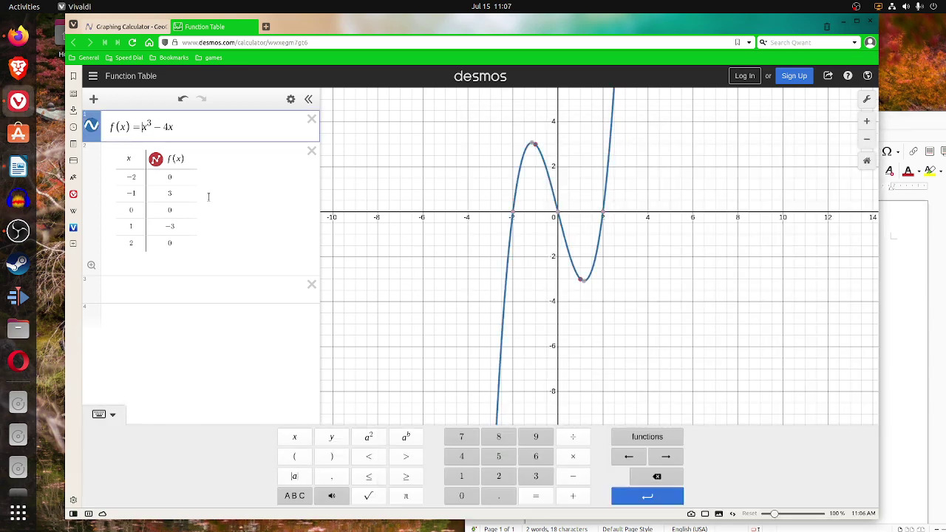
text(2)
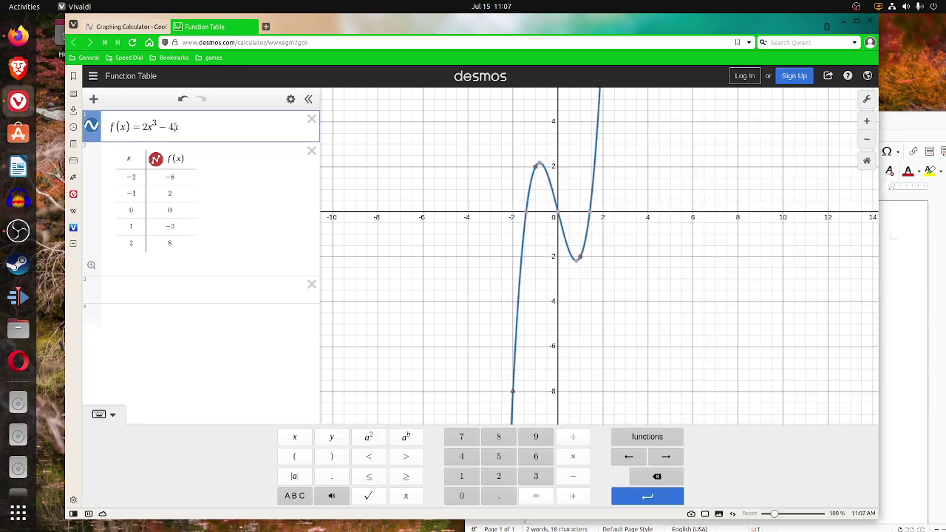
key(BackSpace)
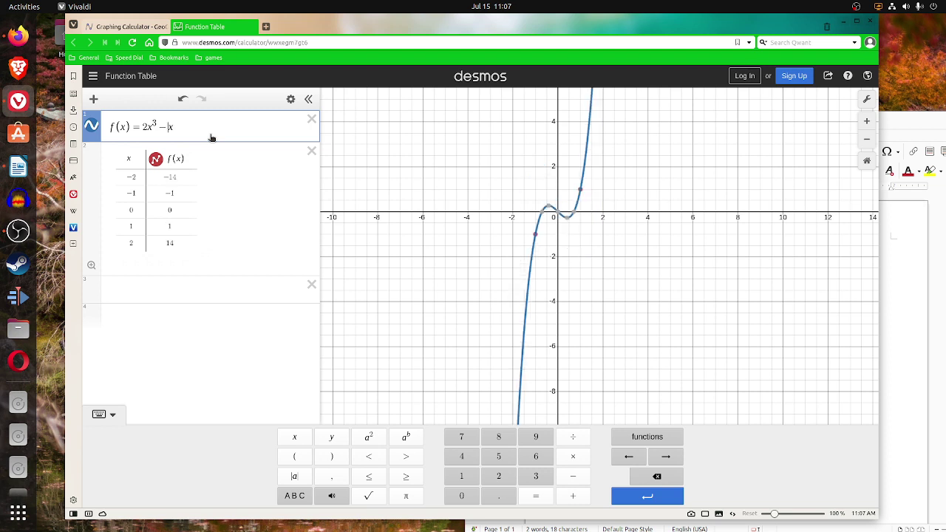
click(899, 293)
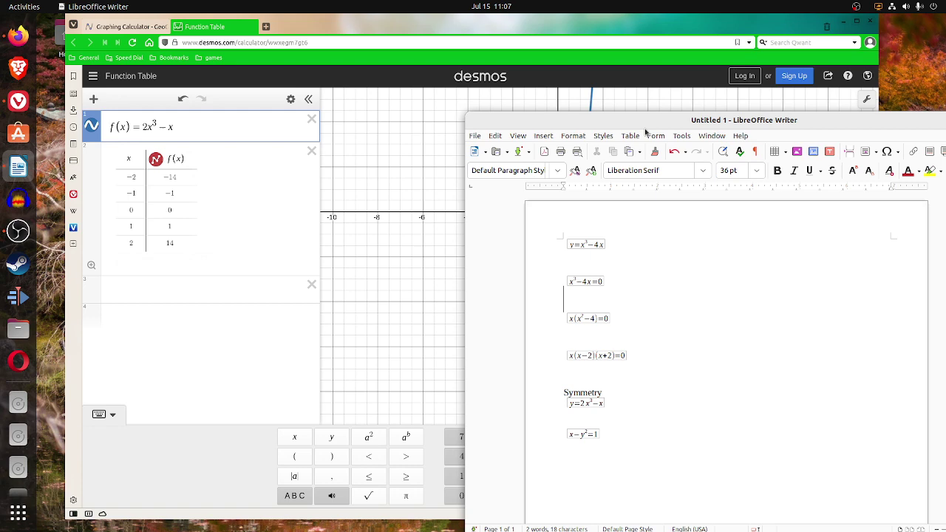
Step: Reposition the Writer notes beside the graph of 2x³ − x and check its origin crossing (0, 0)
drag(642, 127, 645, 90)
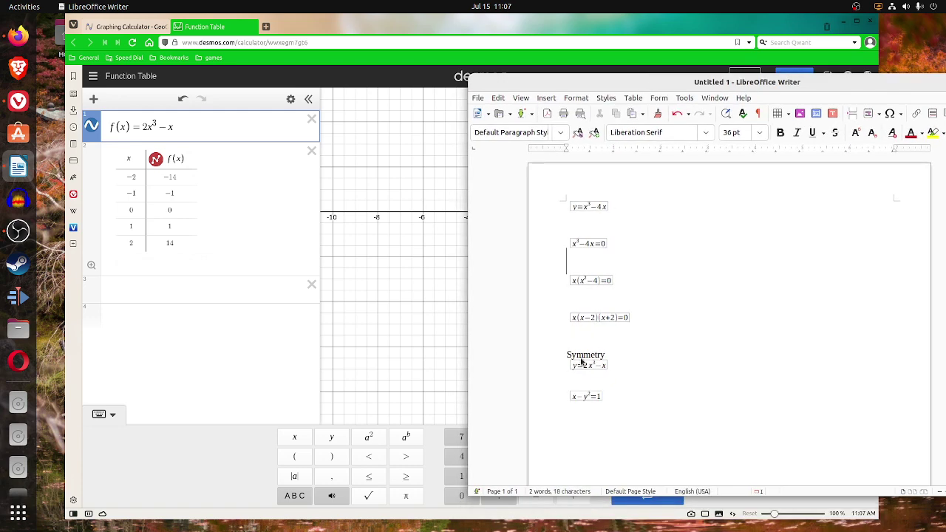
drag(525, 87, 730, 197)
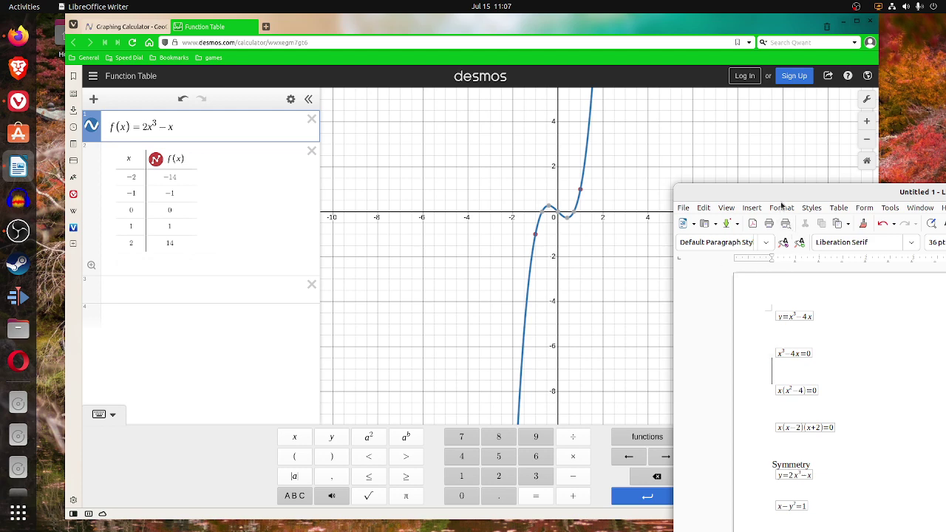
drag(783, 193, 690, 126)
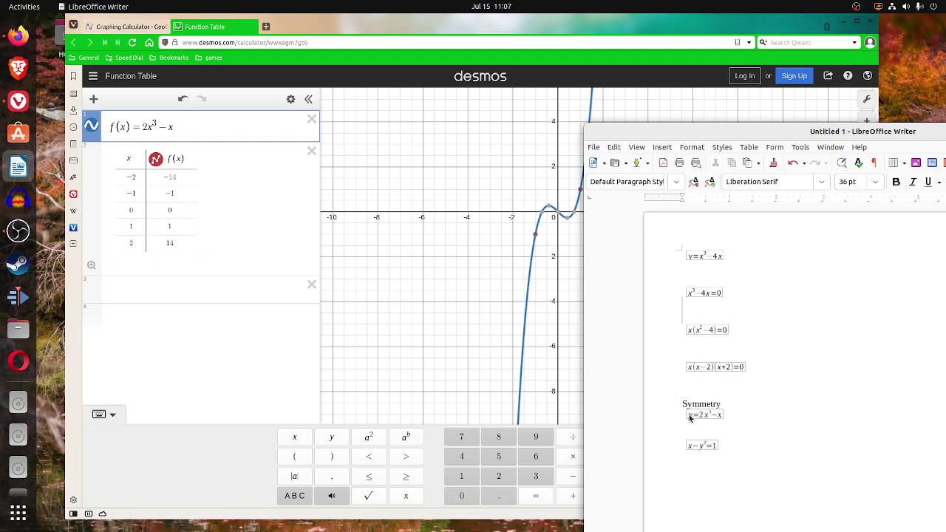
mouse_move(560, 215)
drag(603, 131, 655, 156)
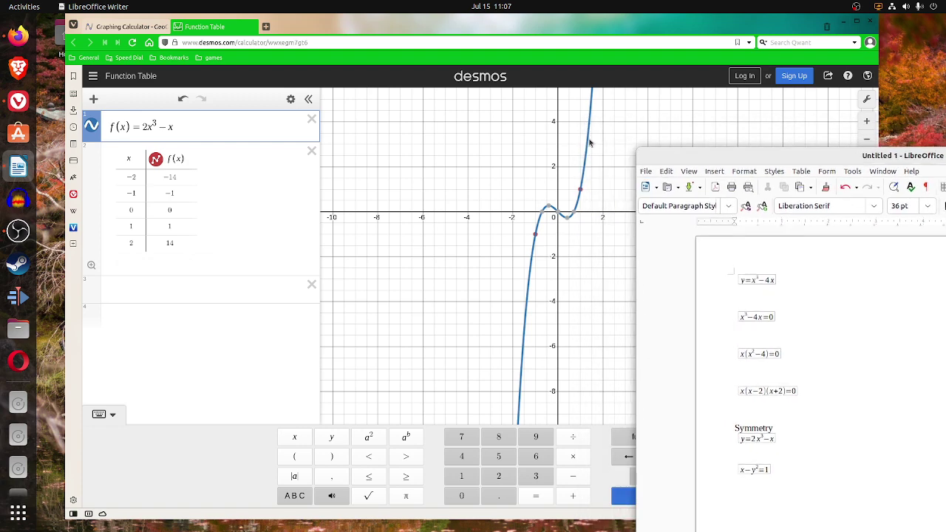
mouse_move(559, 215)
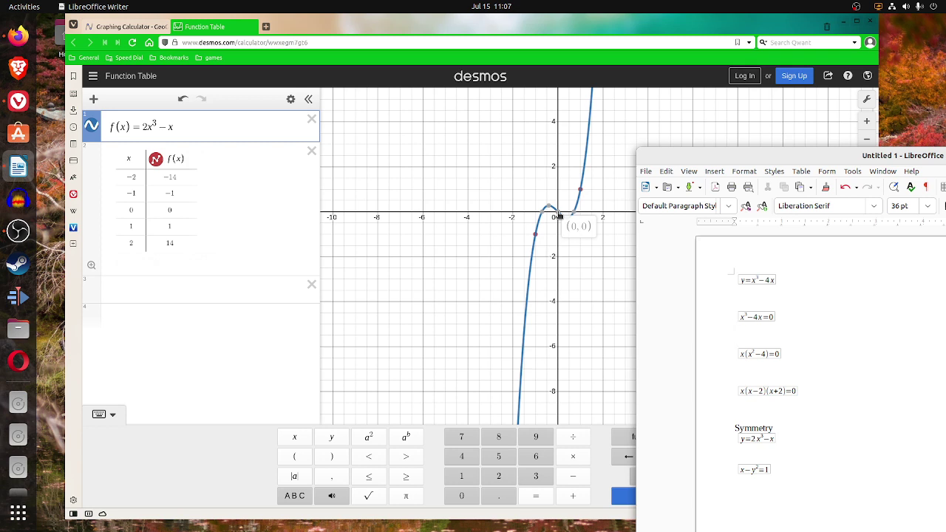